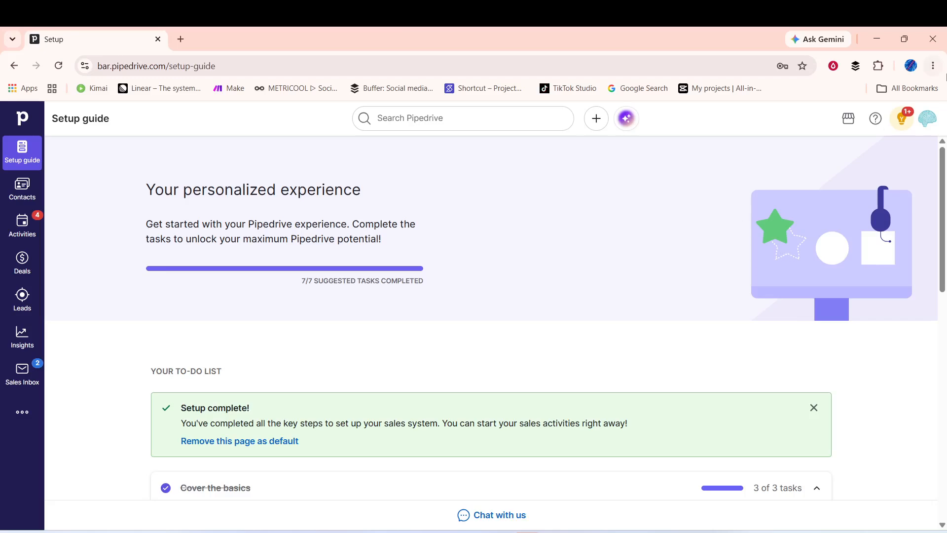
# Step: Open the Data fields settings in the company overview section of the account settings
pyautogui.click(929, 118)
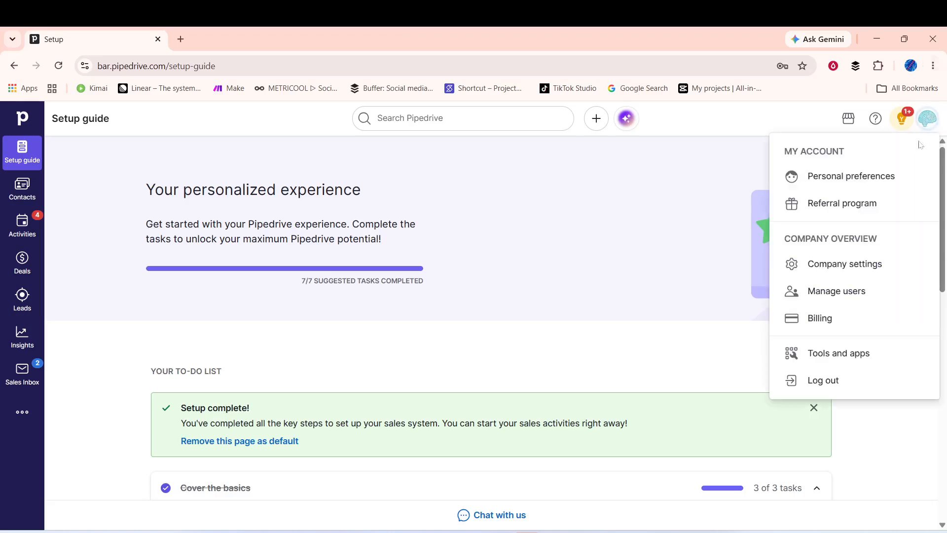
pyautogui.click(823, 179)
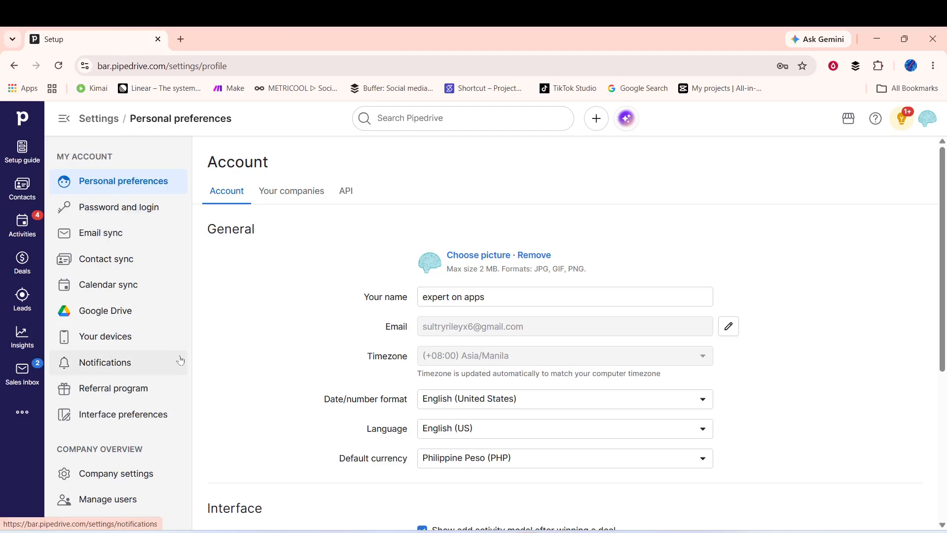
pyautogui.scroll(-3, 131, 434)
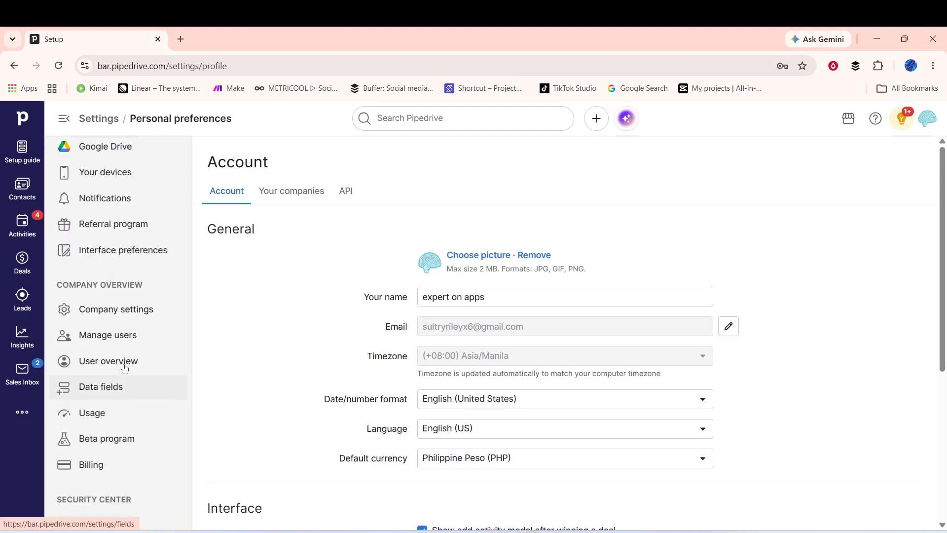
pyautogui.doubleClick(121, 285)
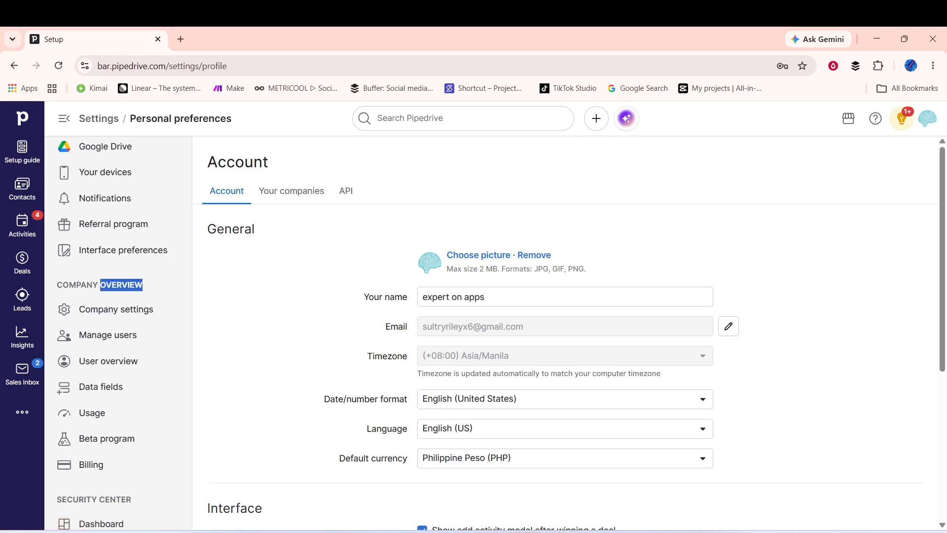
pyautogui.tripleClick(121, 285)
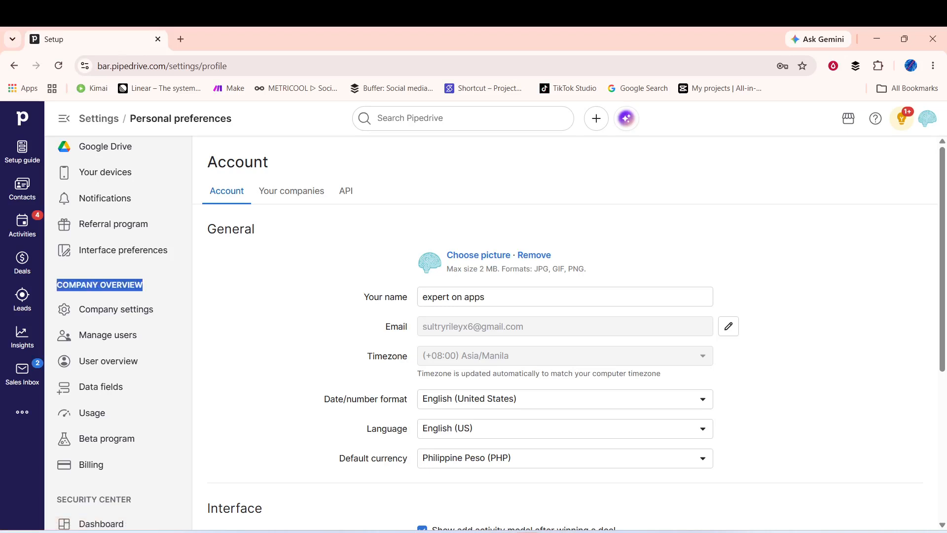
pyautogui.click(112, 385)
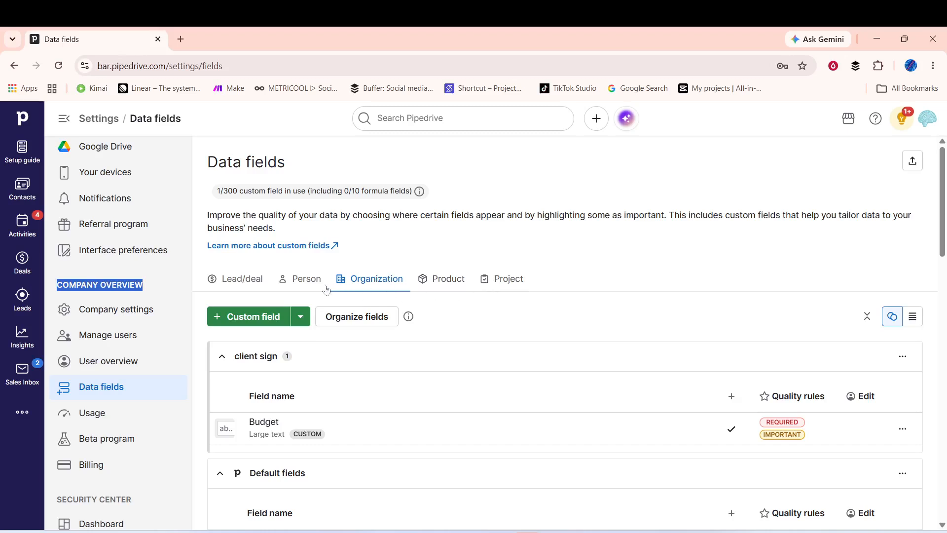
# Step: Look through the data field categories for person, organization, product and project, ending on the organization fields
pyautogui.click(251, 280)
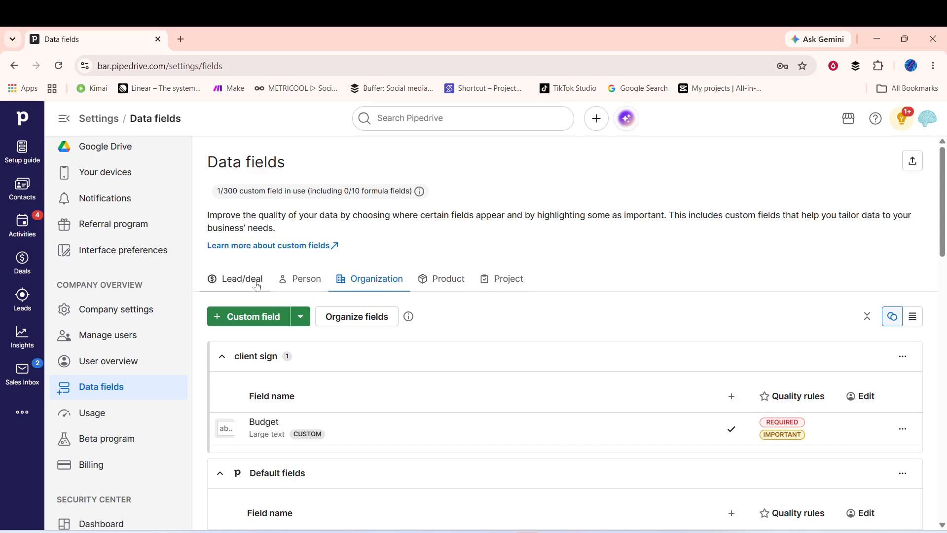
pyautogui.click(288, 280)
pyautogui.click(377, 279)
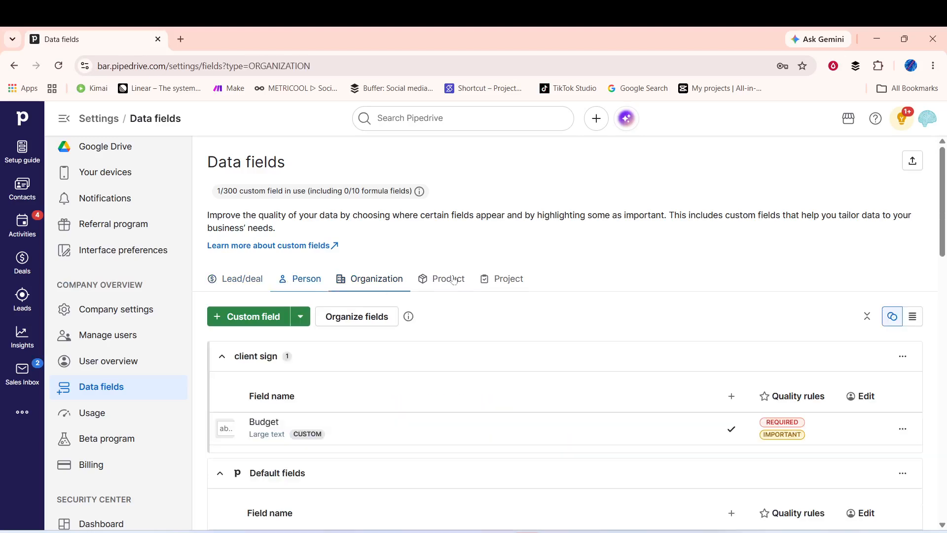
pyautogui.click(454, 280)
pyautogui.click(491, 278)
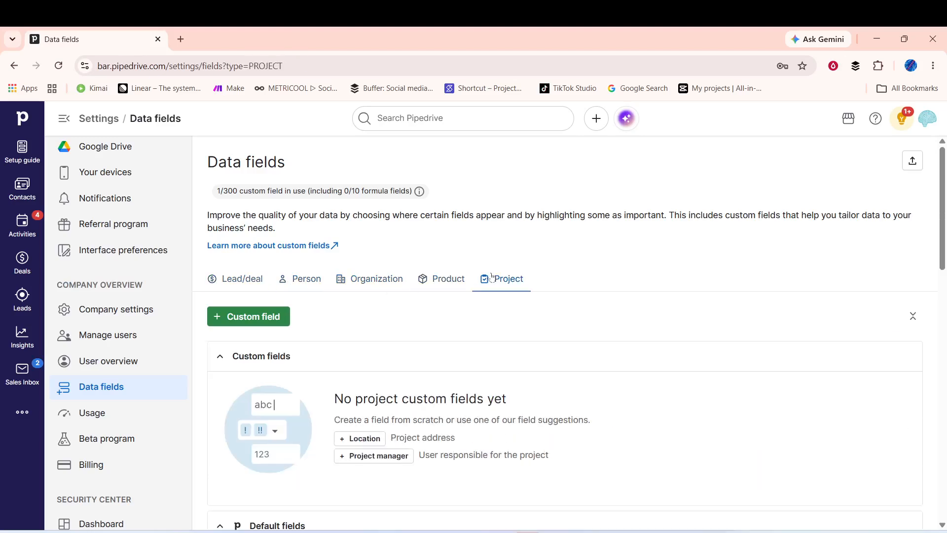
pyautogui.click(361, 285)
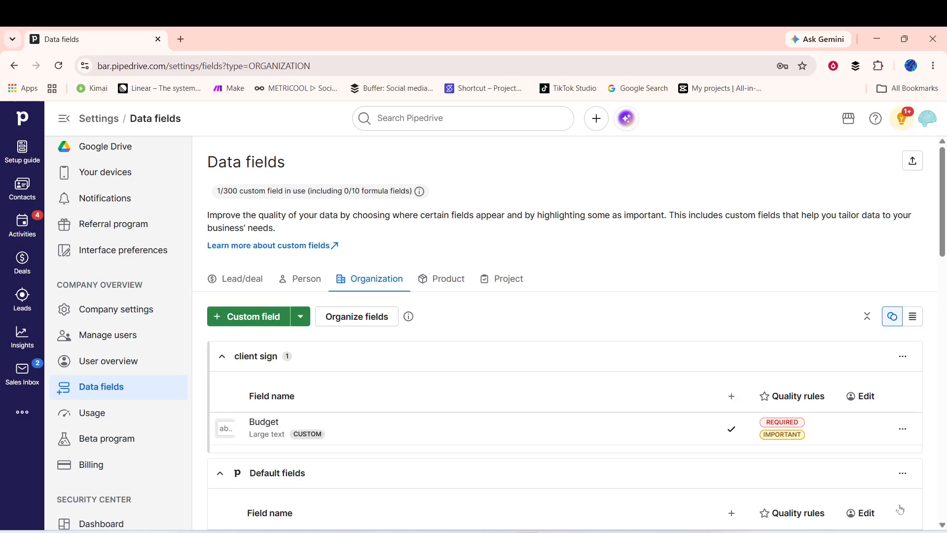
# Step: Edit the organization's custom Budget field and rename it "relationship"
pyautogui.click(901, 431)
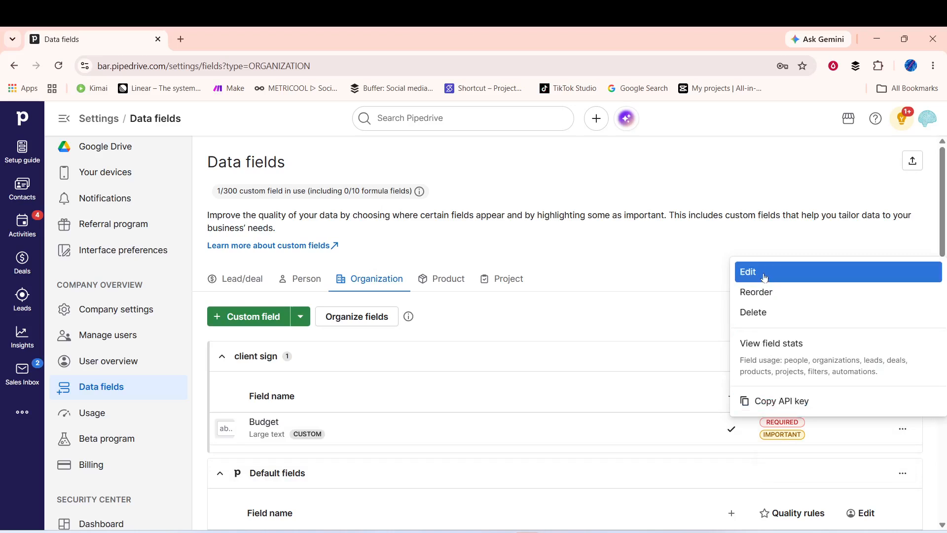
pyautogui.click(744, 277)
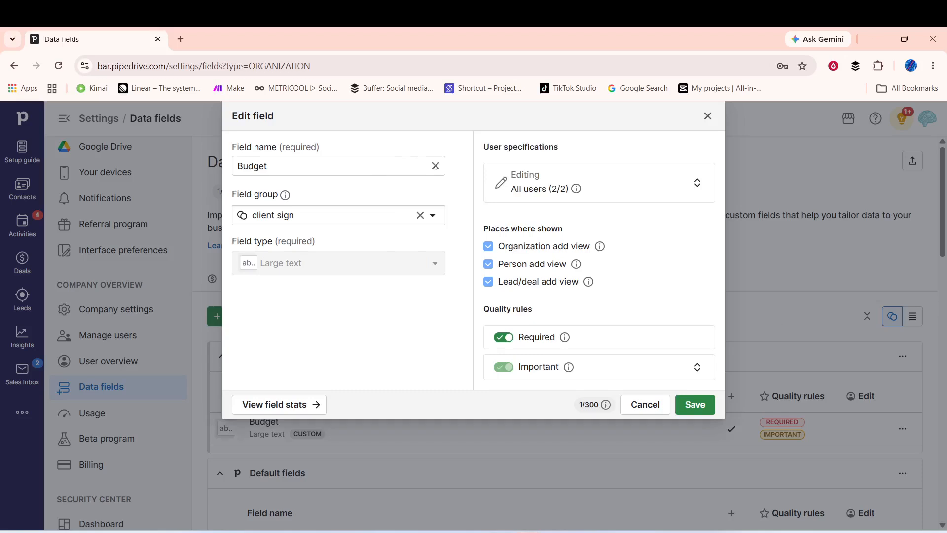
pyautogui.click(407, 166)
pyautogui.hotkey('ctrl', 'a')
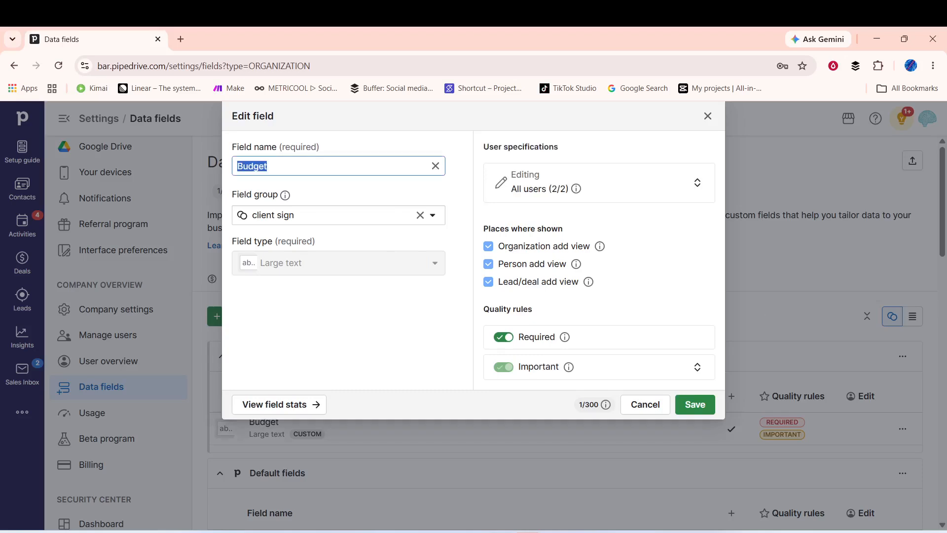
pyautogui.write('a')
pyautogui.press('BackSpace')
pyautogui.write('relationshi')
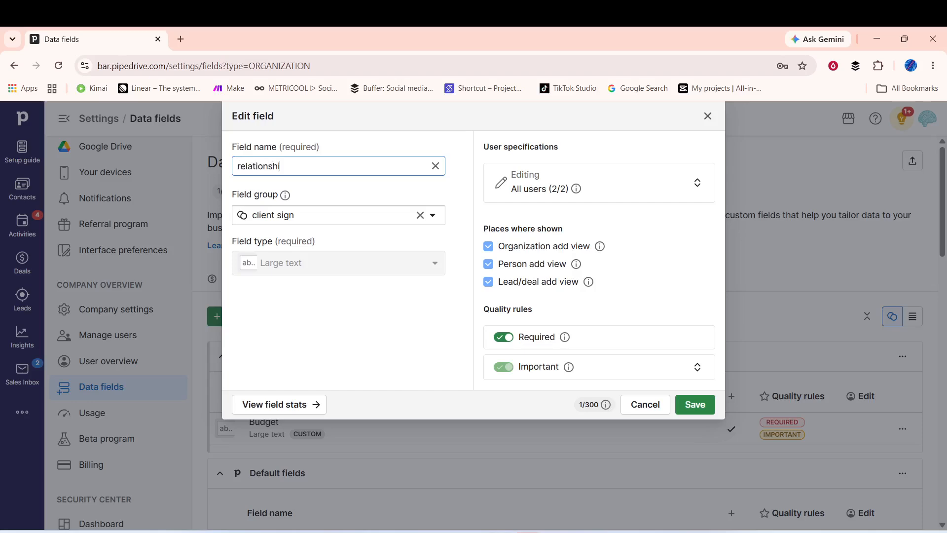
pyautogui.write('p')
# Step: Create a new field group named "contact info" and assign the field to it
pyautogui.click(400, 217)
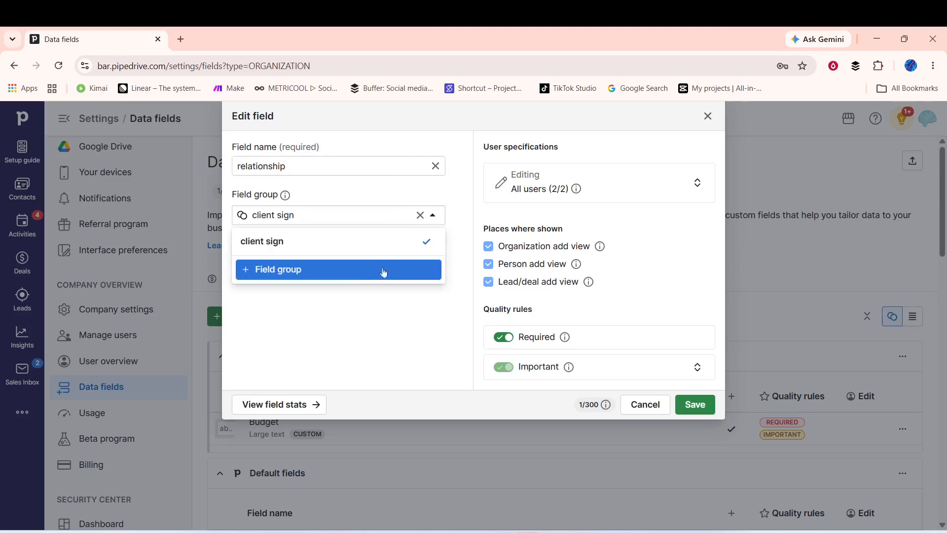
pyautogui.click(361, 279)
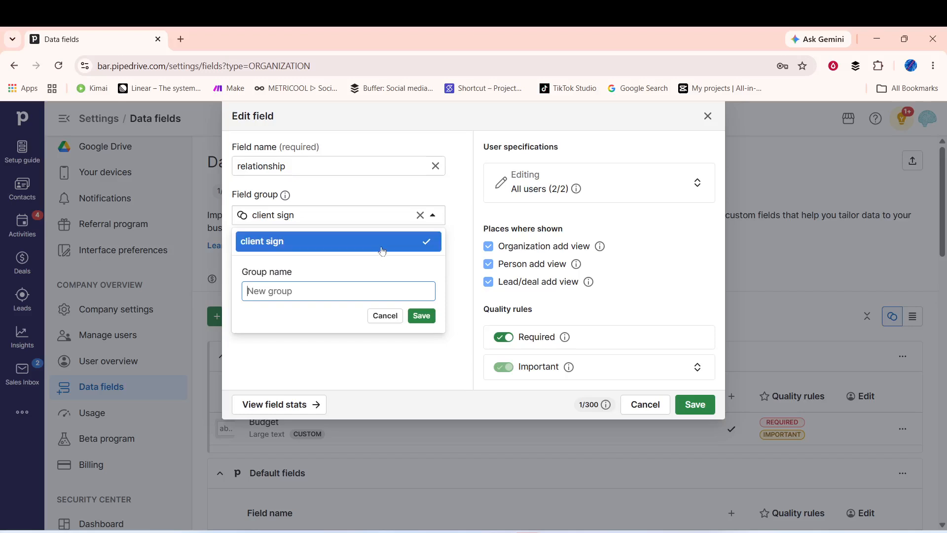
pyautogui.write('contact info')
pyautogui.click(430, 315)
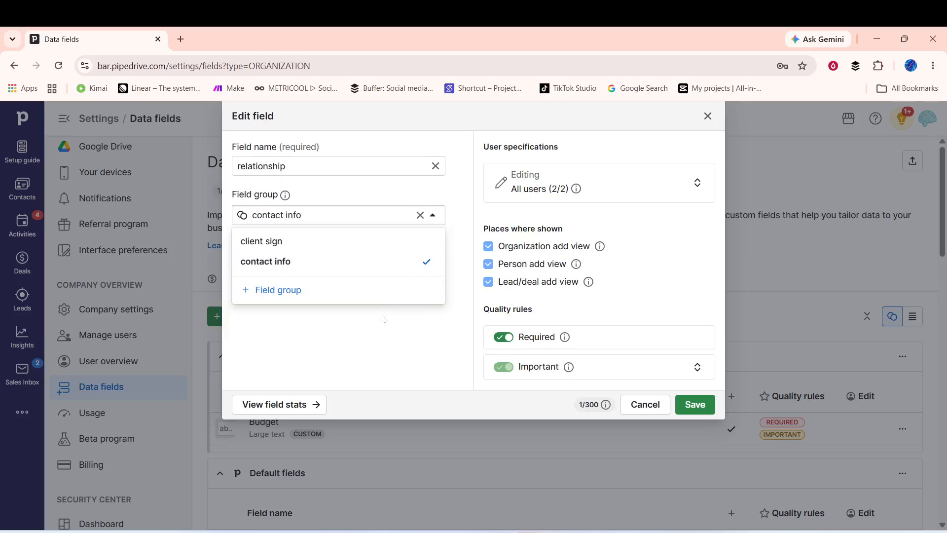
pyautogui.click(433, 217)
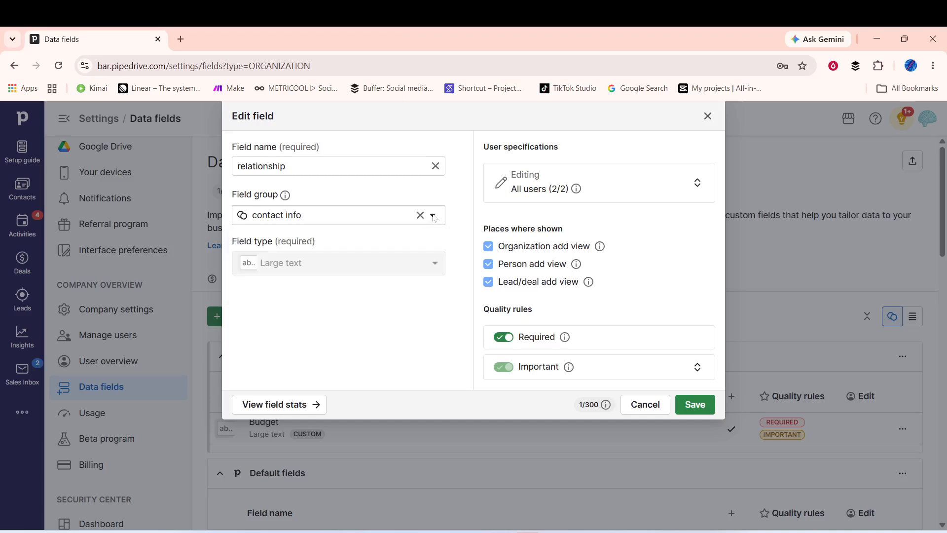
# Step: Check whether the field type can be changed, and review which users and permission sets may edit the field
pyautogui.click(269, 265)
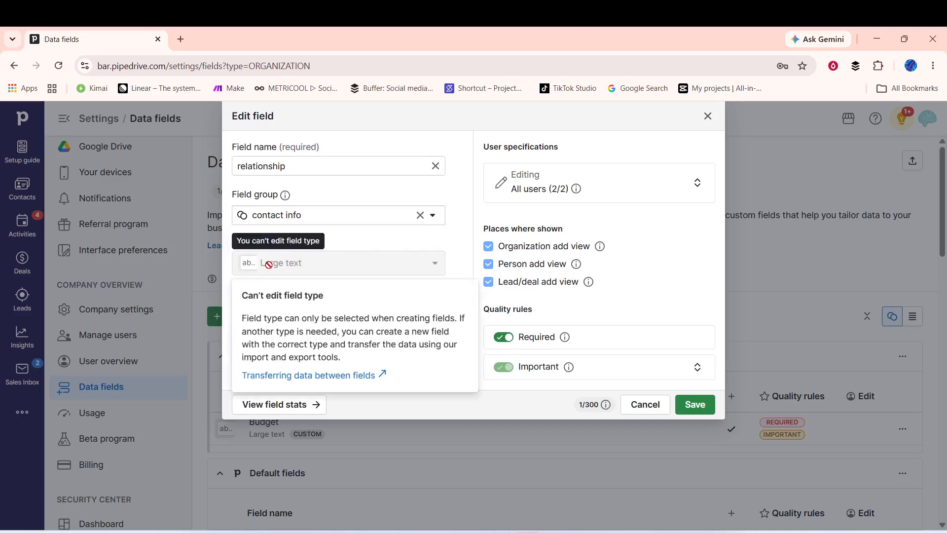
pyautogui.click(270, 264)
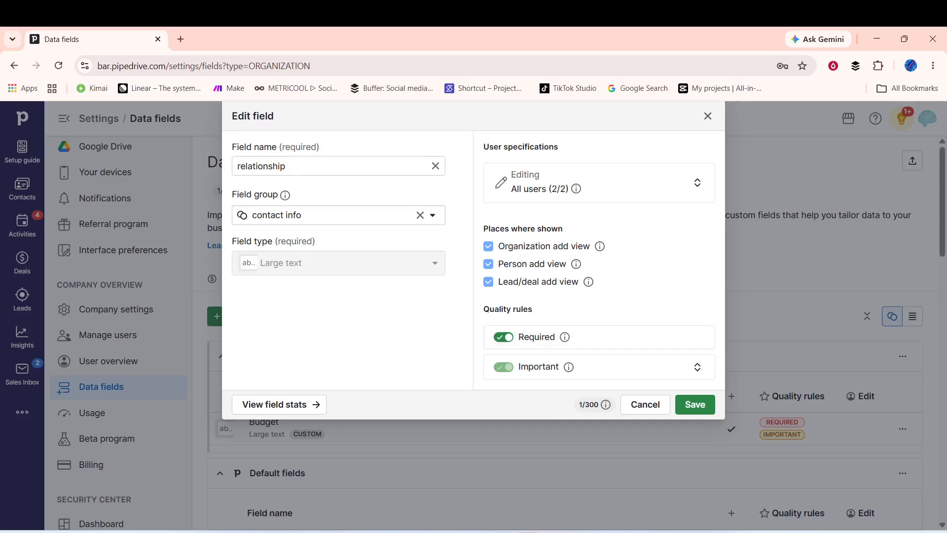
pyautogui.click(542, 176)
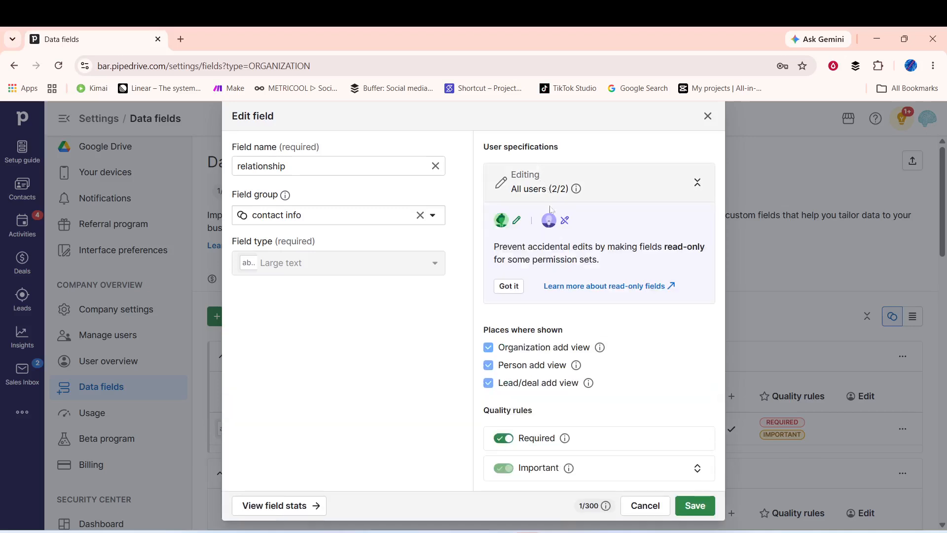
pyautogui.click(555, 178)
pyautogui.click(555, 179)
pyautogui.moveTo(576, 188)
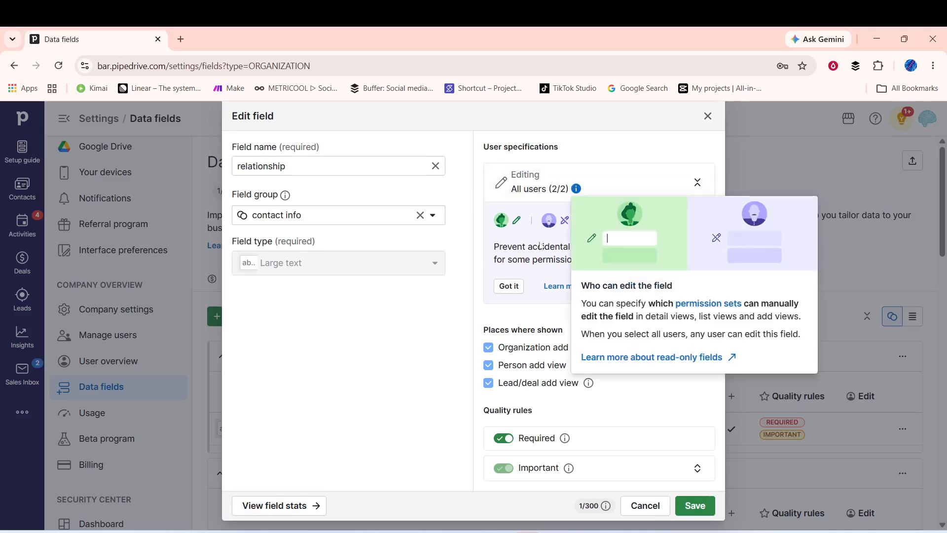
pyautogui.click(521, 285)
pyautogui.rightClick(561, 293)
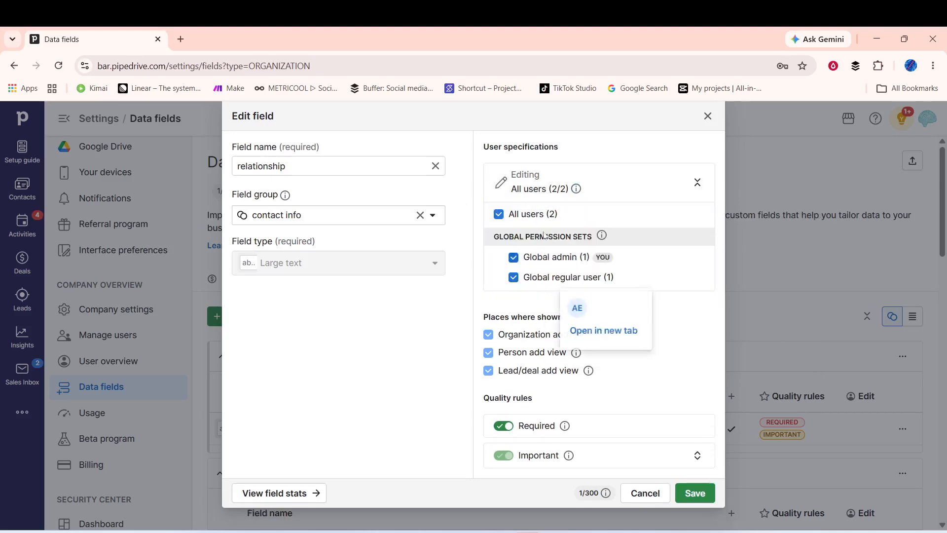
pyautogui.click(539, 253)
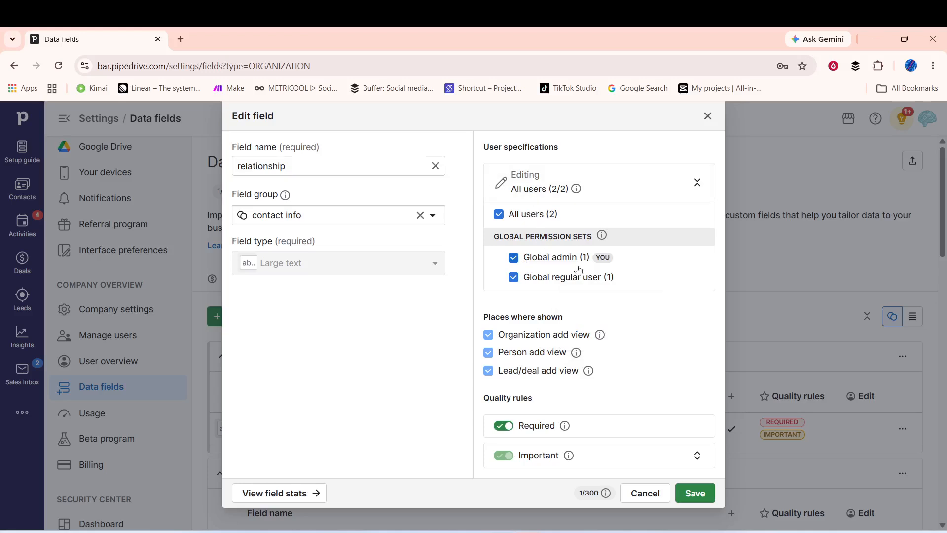